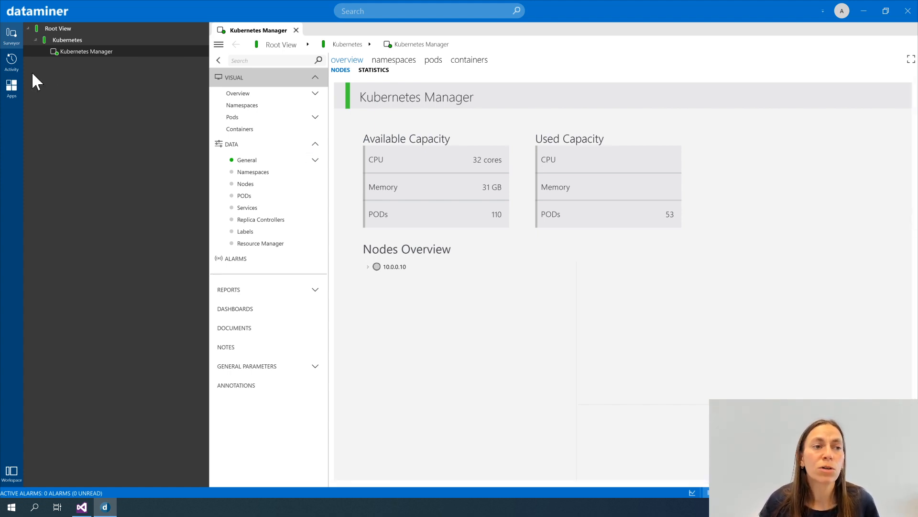
- Open the Protocols & Templates module and review version 1.2.1.1 and the production version of the Kubernetes Manager protocol
{"action": "left_click", "coordinate": [11, 88]}
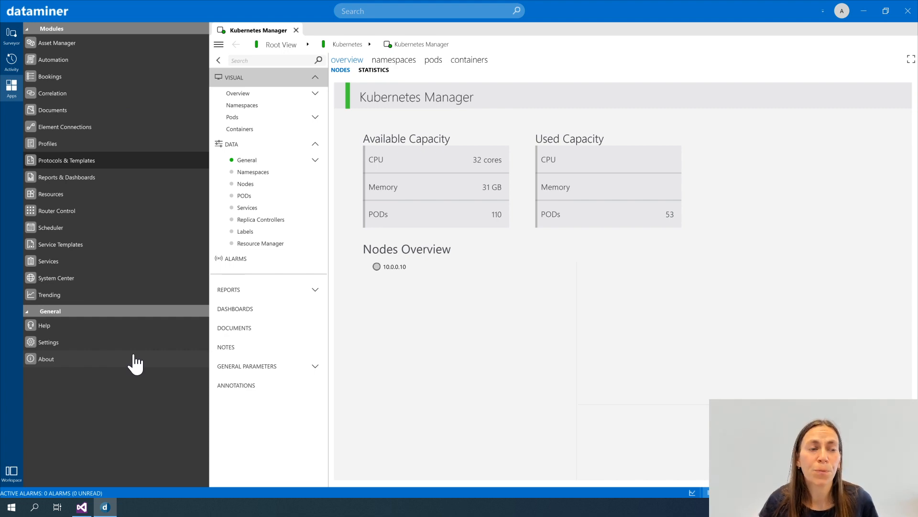
{"action": "left_click", "coordinate": [75, 168]}
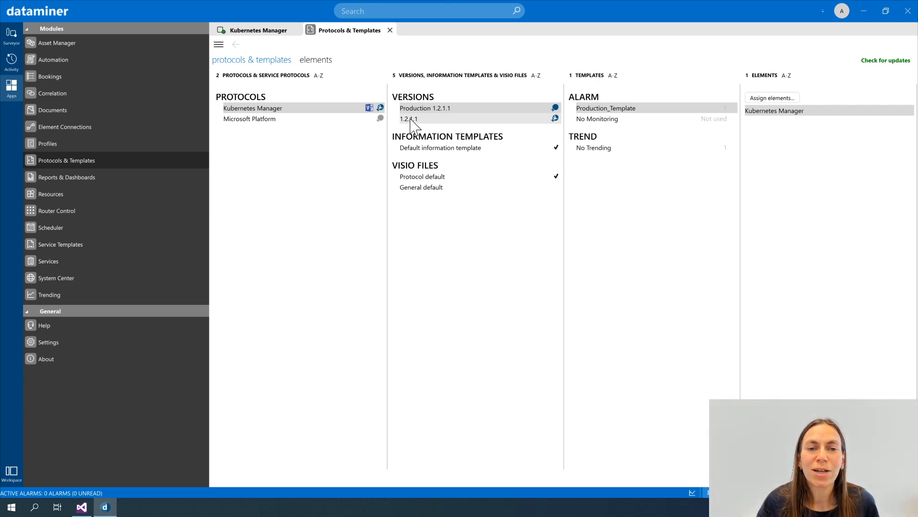
{"action": "left_click", "coordinate": [410, 119]}
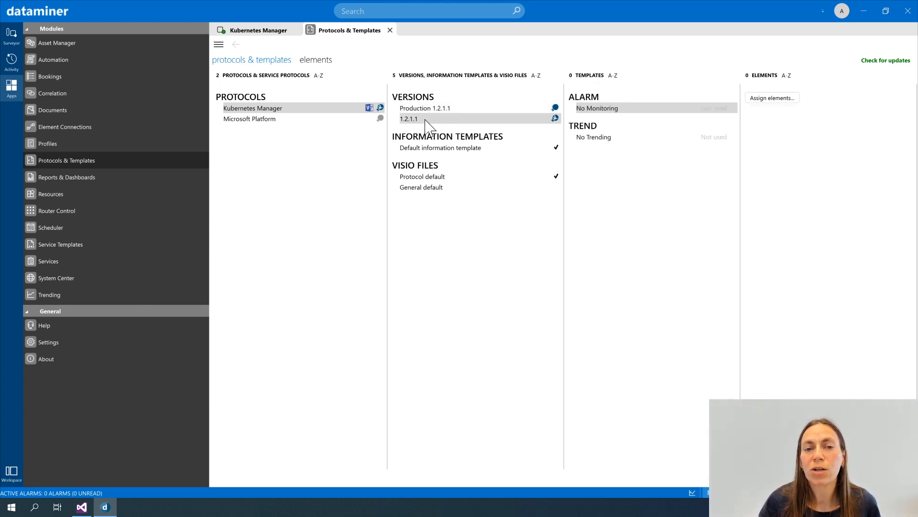
{"action": "right_click", "coordinate": [425, 121]}
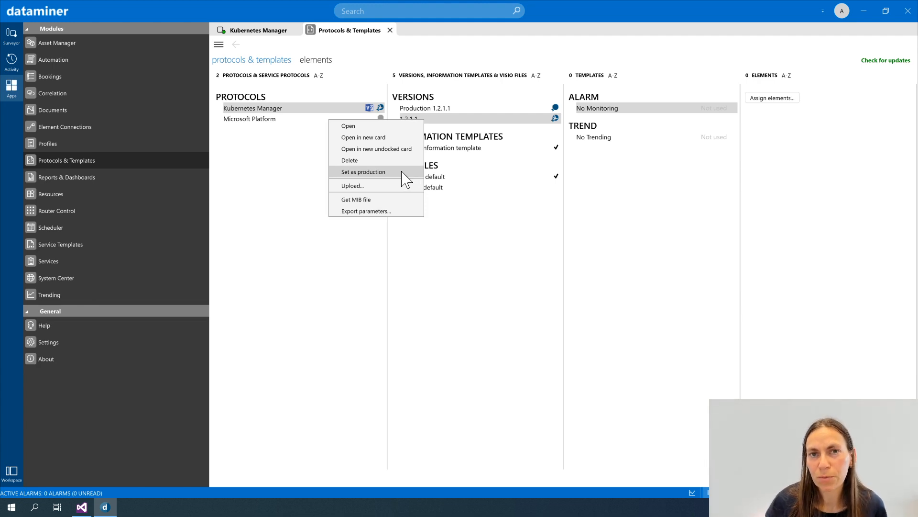
{"action": "left_click", "coordinate": [432, 109]}
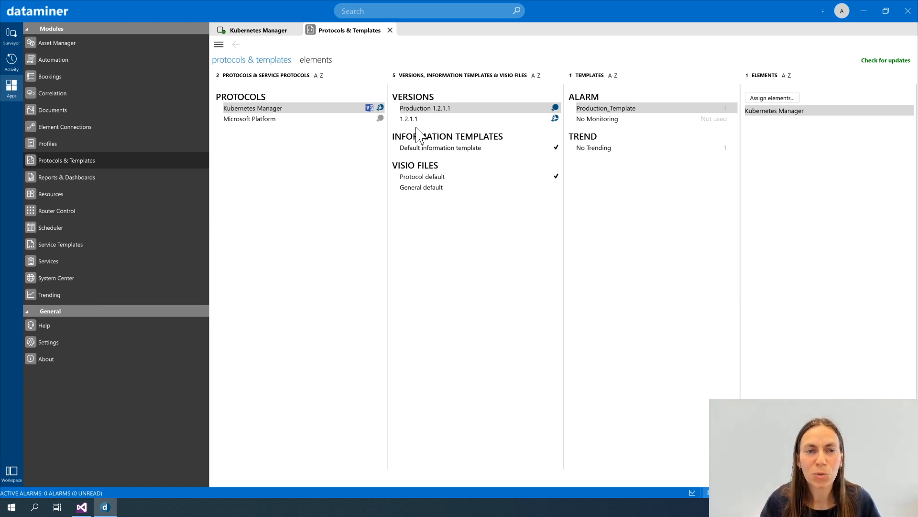
- Undock the Protocols & Templates card into its own window and narrow it until the upload option is accessible
{"action": "right_click", "coordinate": [358, 34]}
{"action": "left_click", "coordinate": [329, 36]}
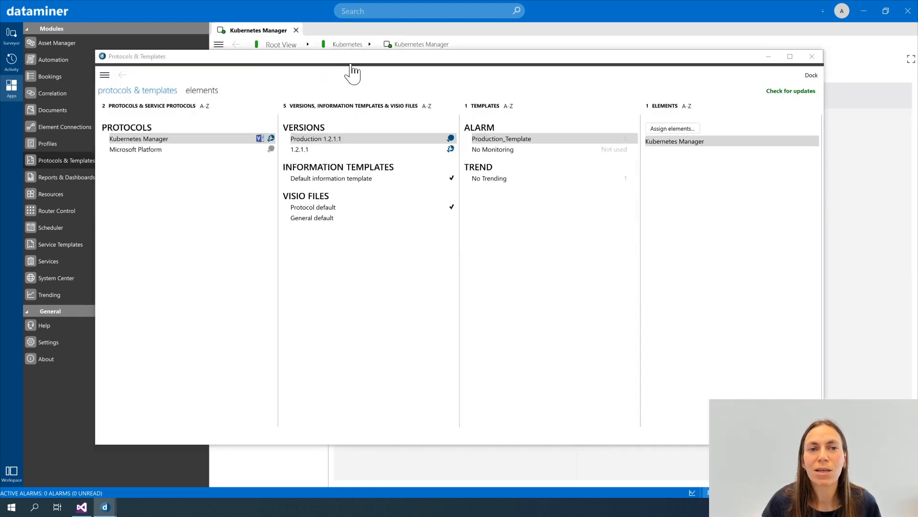
{"action": "left_click_drag", "start_coordinate": [821, 152], "coordinate": [485, 150]}
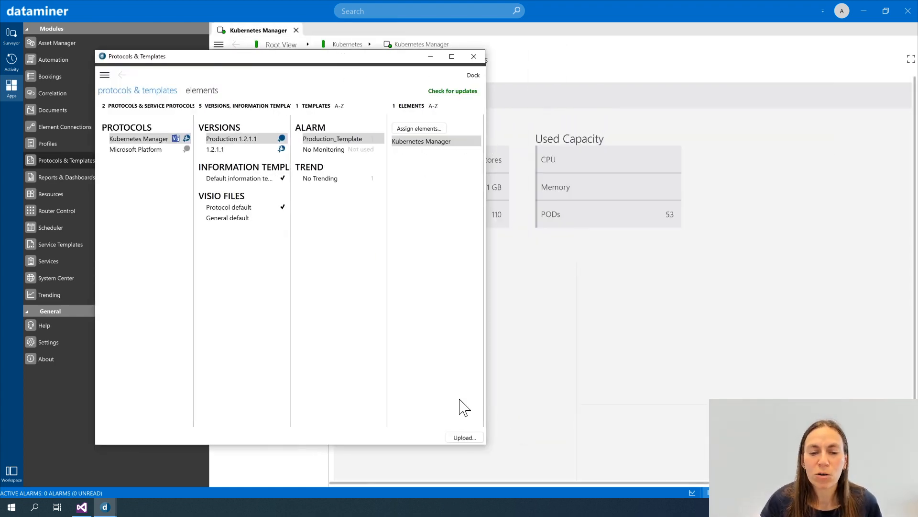
- Upload the protocol file Kubernetes Manager_Protocol.xml from the Desktop and close the Protocols & Templates window
{"action": "left_click", "coordinate": [465, 440]}
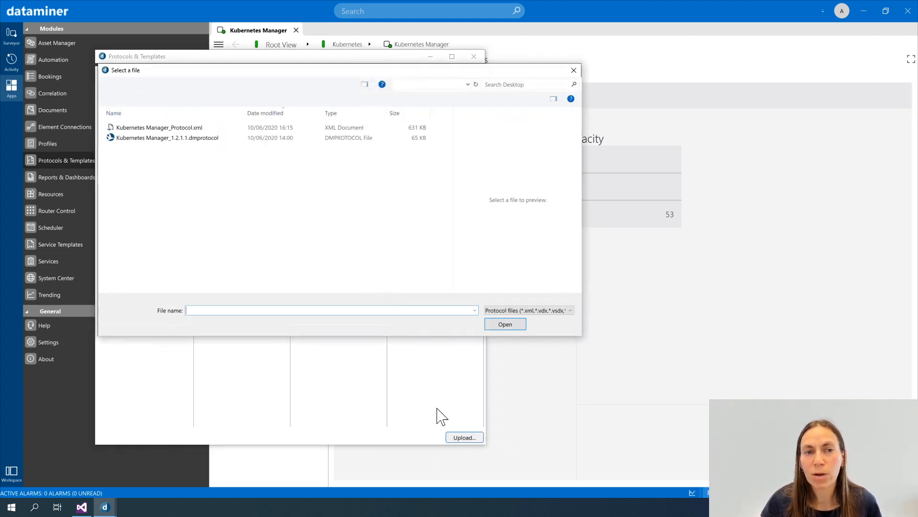
{"action": "left_click_drag", "start_coordinate": [310, 74], "coordinate": [518, 89]}
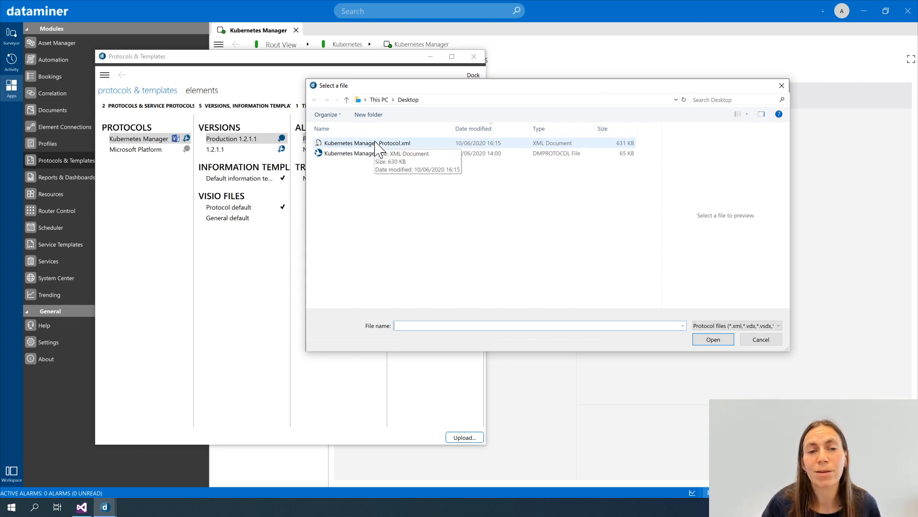
{"action": "double_click", "coordinate": [332, 144]}
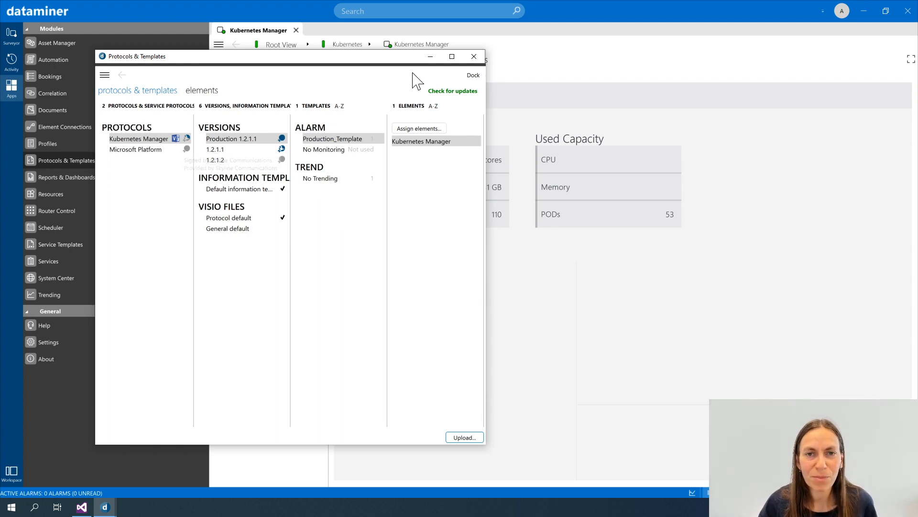
{"action": "left_click", "coordinate": [474, 57]}
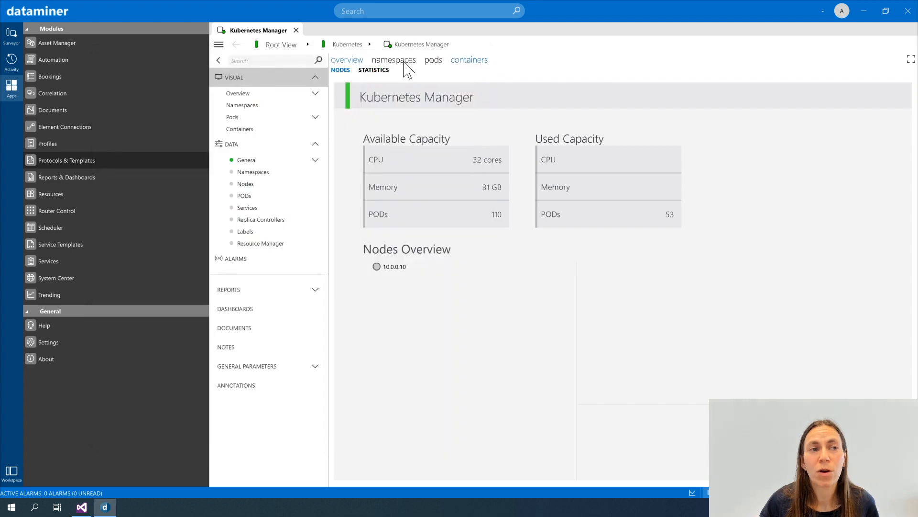
- Create a new view named "test dev" under Root View in the Surveyor
{"action": "left_click", "coordinate": [6, 40]}
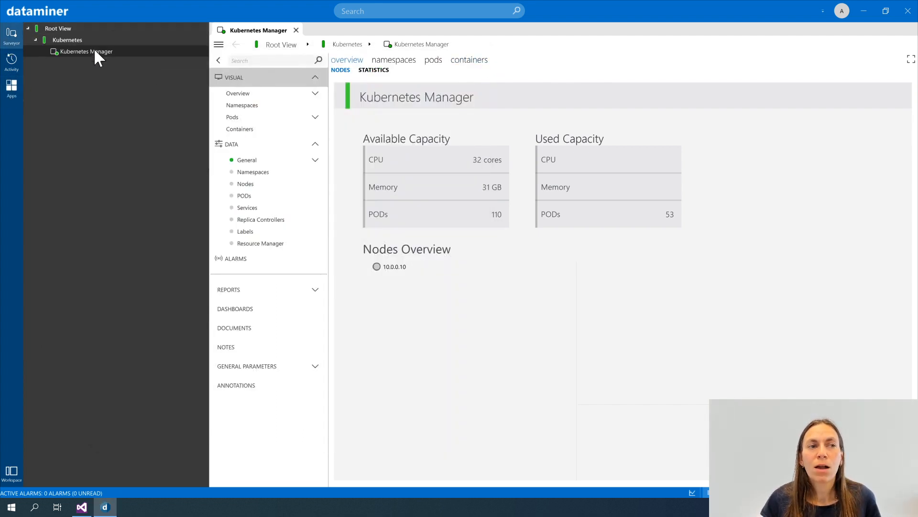
{"action": "right_click", "coordinate": [63, 30]}
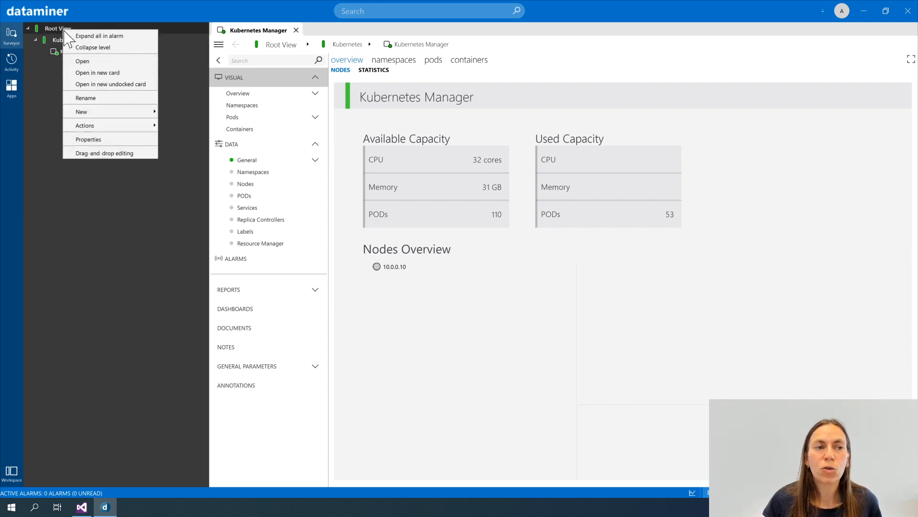
{"action": "mouse_move", "coordinate": [104, 114]}
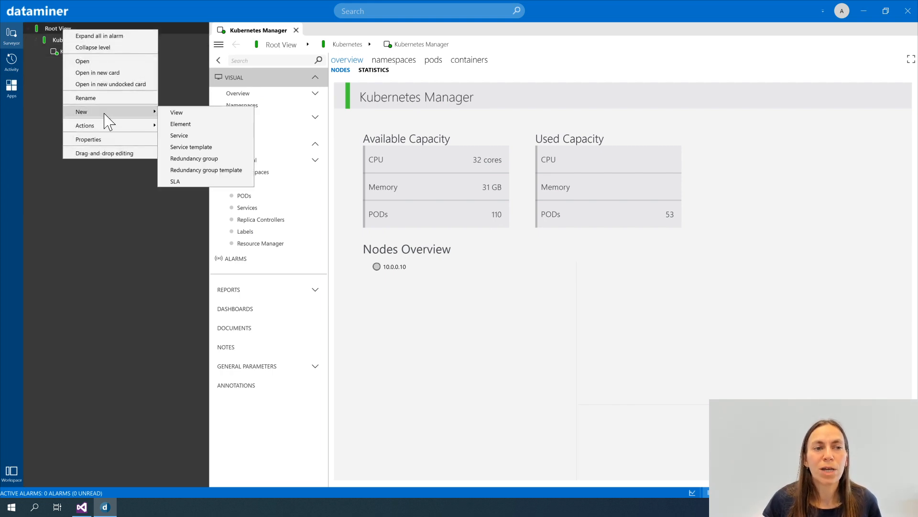
{"action": "left_click", "coordinate": [194, 113]}
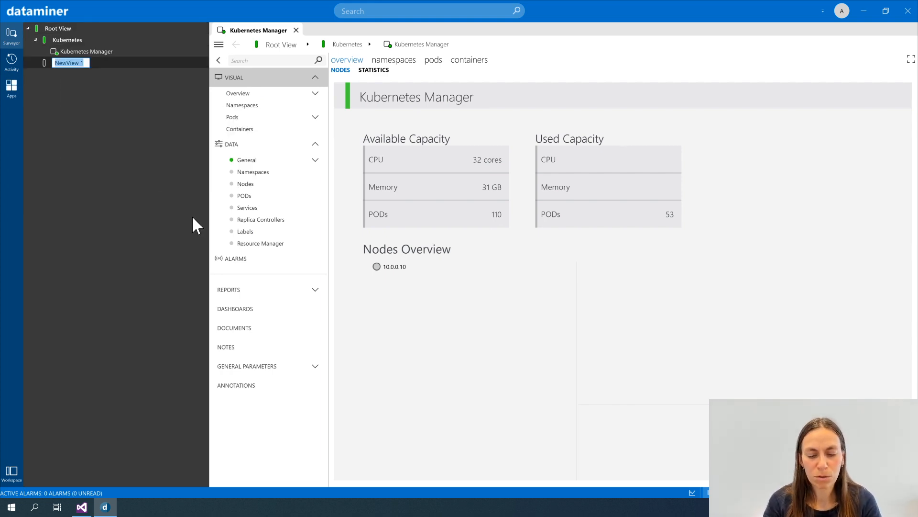
{"action": "type", "text": "test dev"}
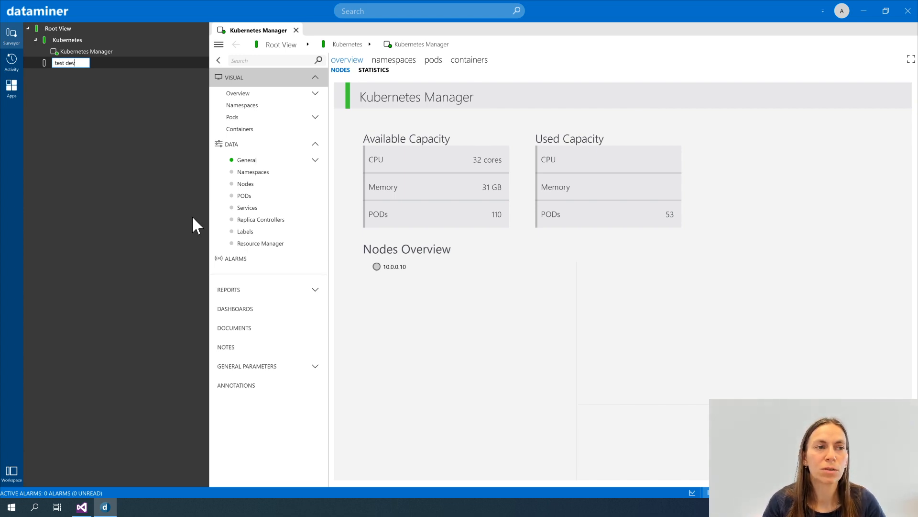
{"action": "key", "text": "Return"}
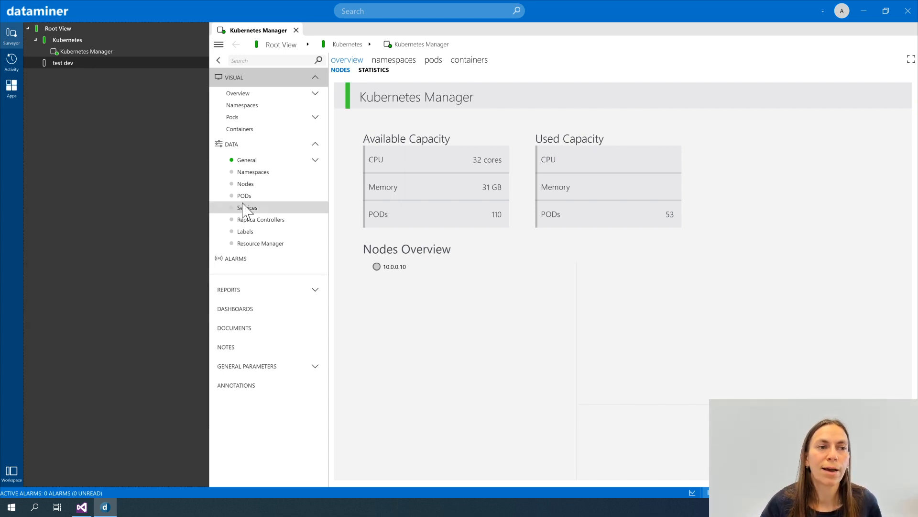
- Start a new element in the "test dev" view and name it "test"
{"action": "right_click", "coordinate": [85, 63]}
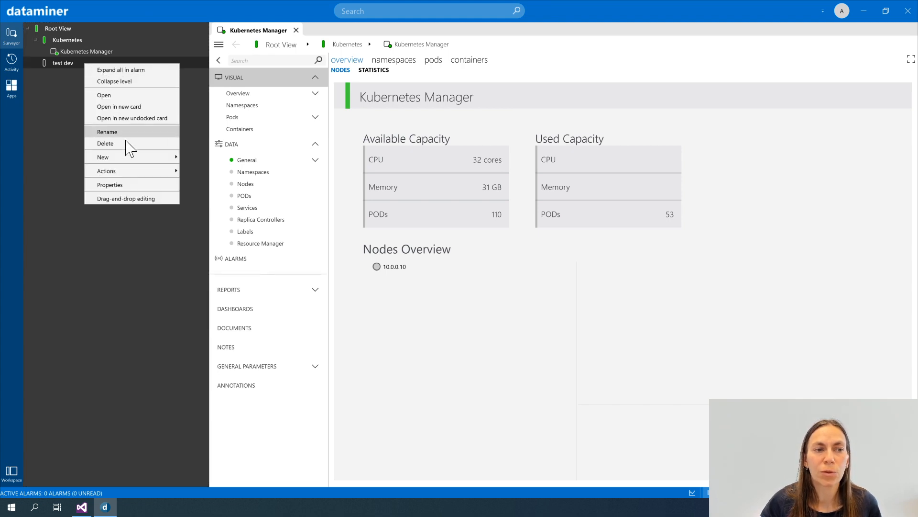
{"action": "mouse_move", "coordinate": [128, 160]}
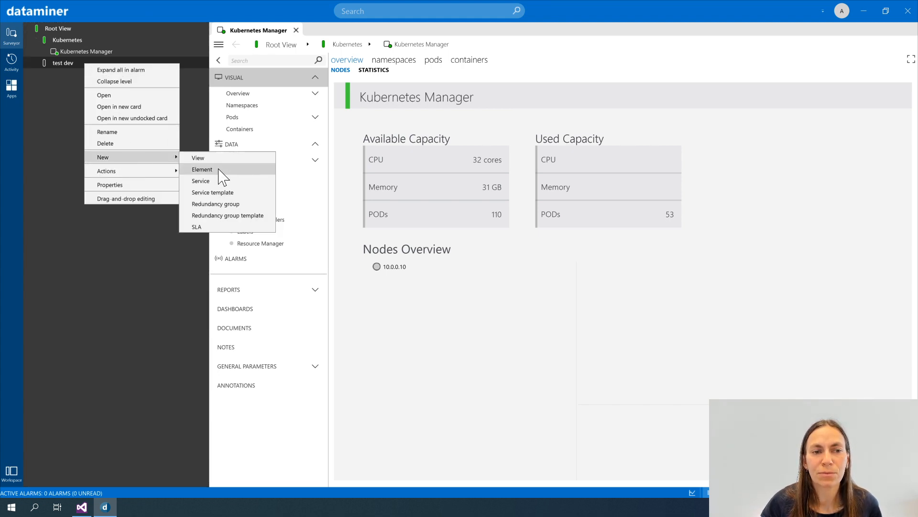
{"action": "left_click", "coordinate": [202, 170]}
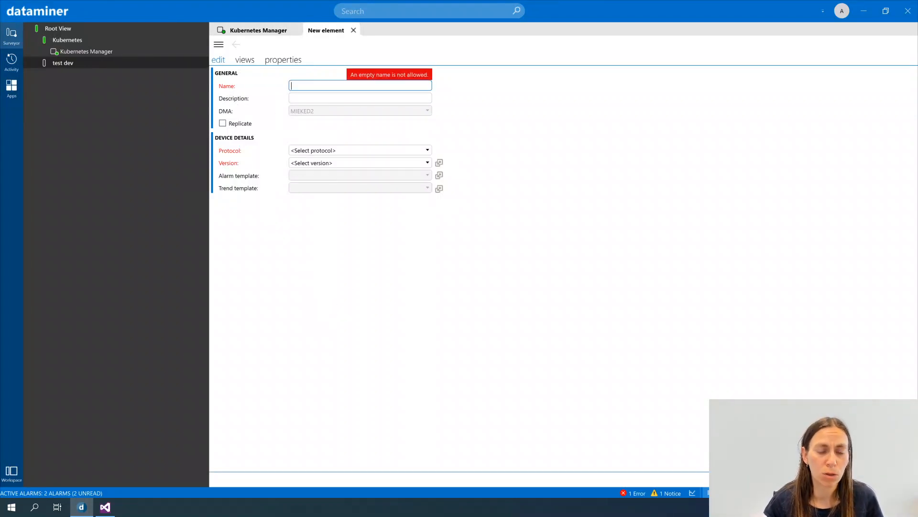
{"action": "type", "text": "test"}
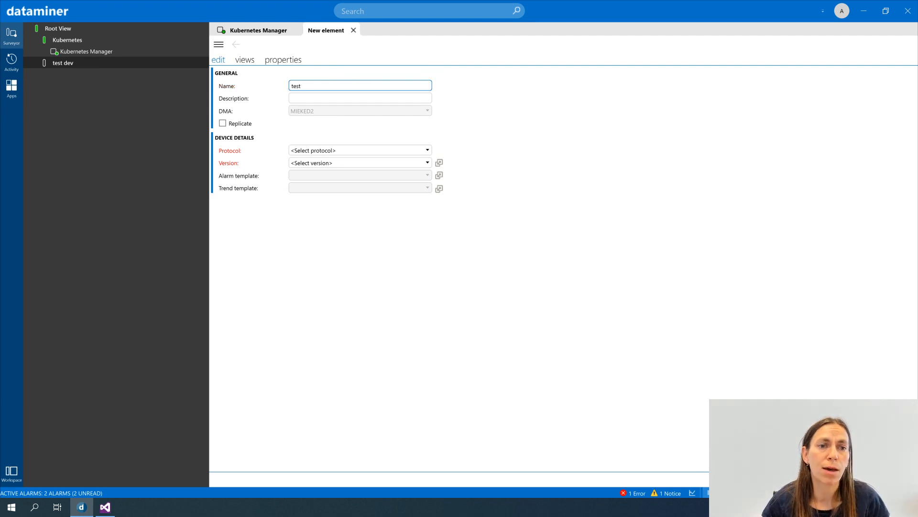
- Assign the Kubernetes Manager protocol, version 1.2.1.2, to the new element
{"action": "left_click", "coordinate": [343, 155]}
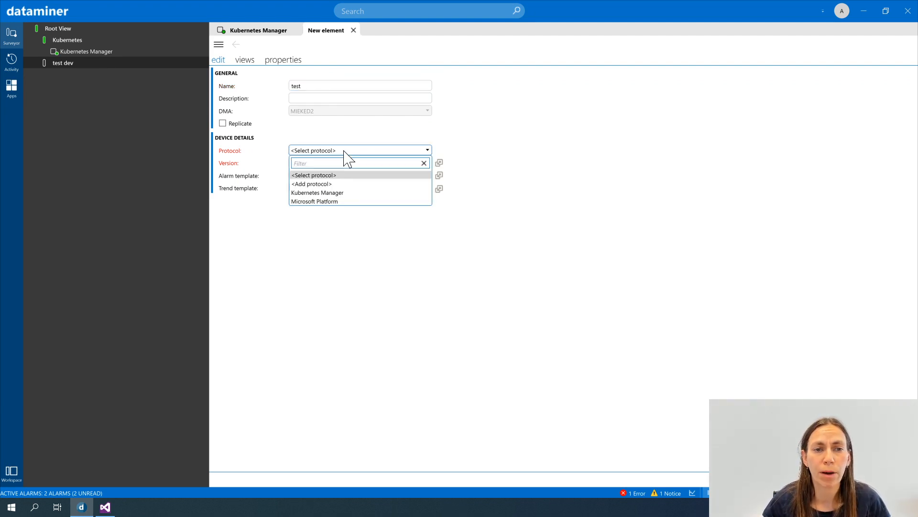
{"action": "left_click", "coordinate": [340, 193]}
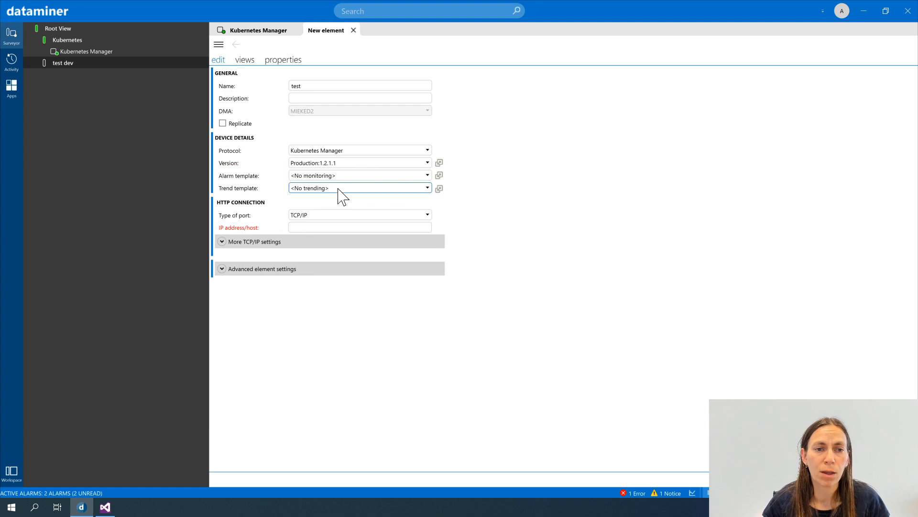
{"action": "left_click", "coordinate": [350, 167]}
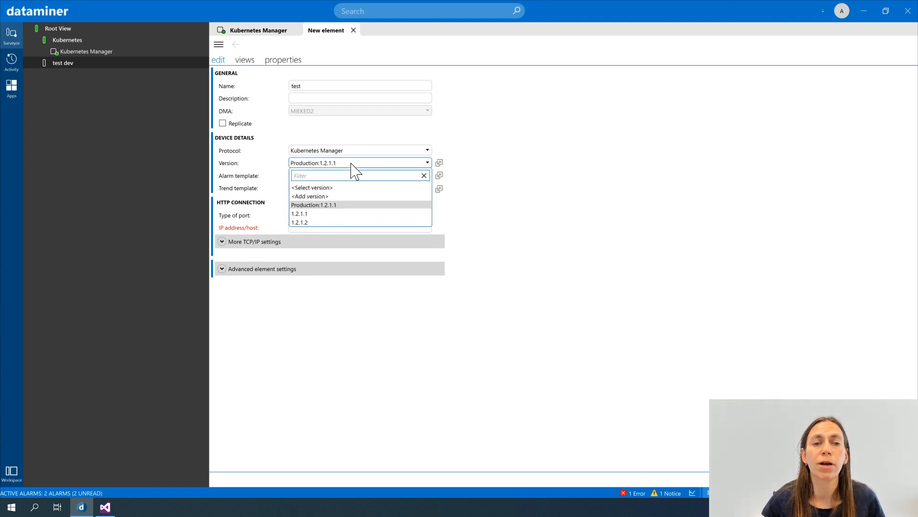
{"action": "left_click", "coordinate": [311, 222]}
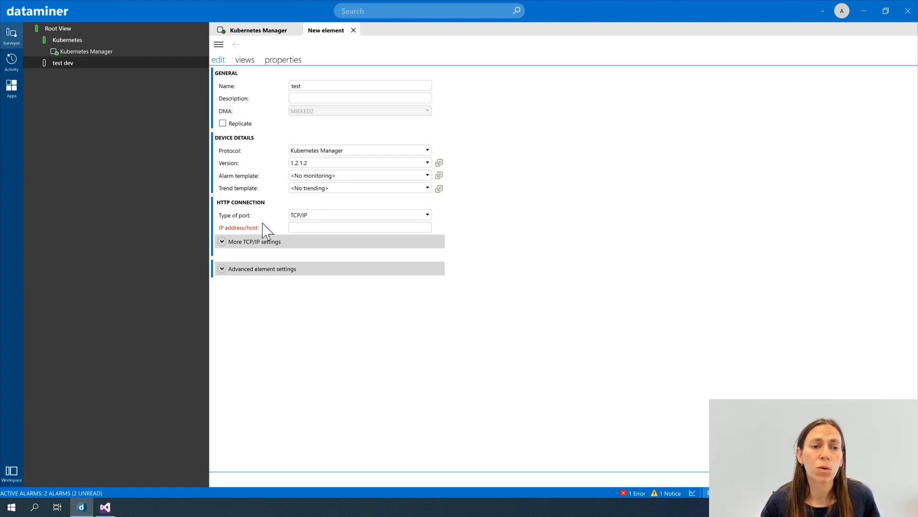
{"action": "left_click", "coordinate": [223, 243]}
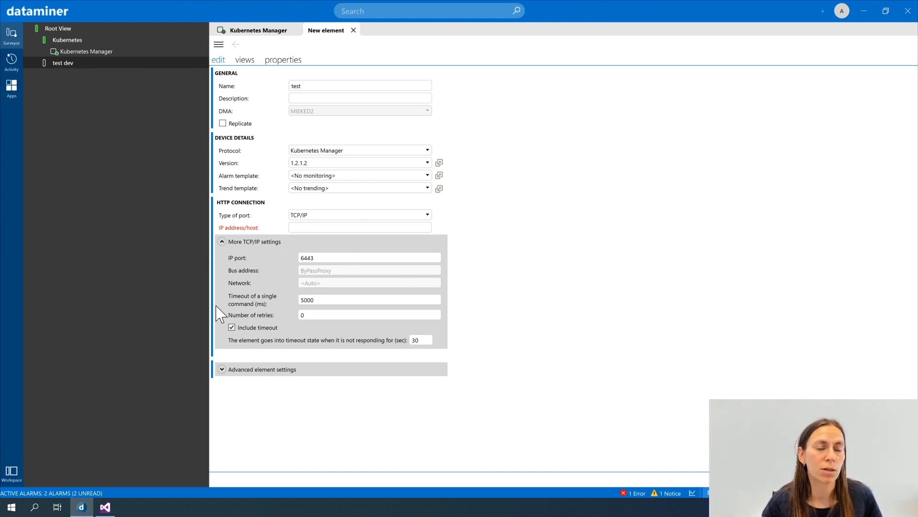
{"action": "left_click", "coordinate": [306, 226]}
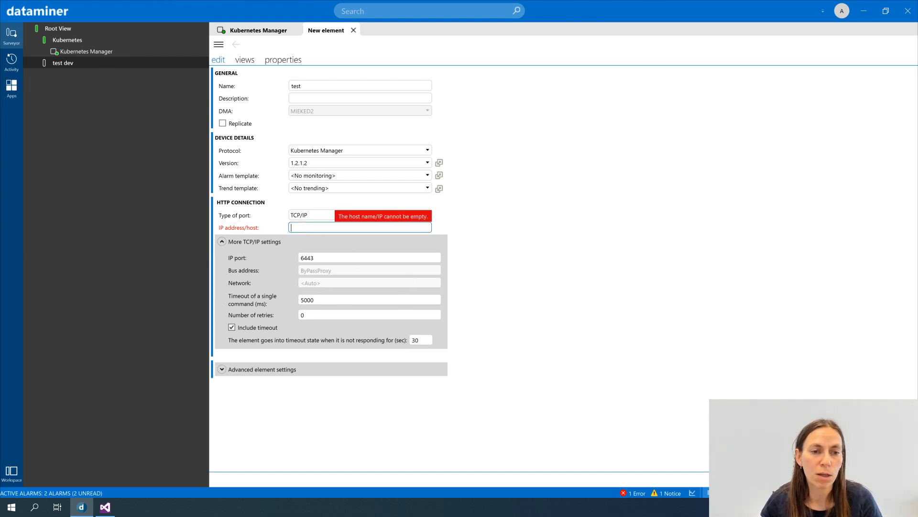
{"action": "type", "text": "https://10.11.6.37"}
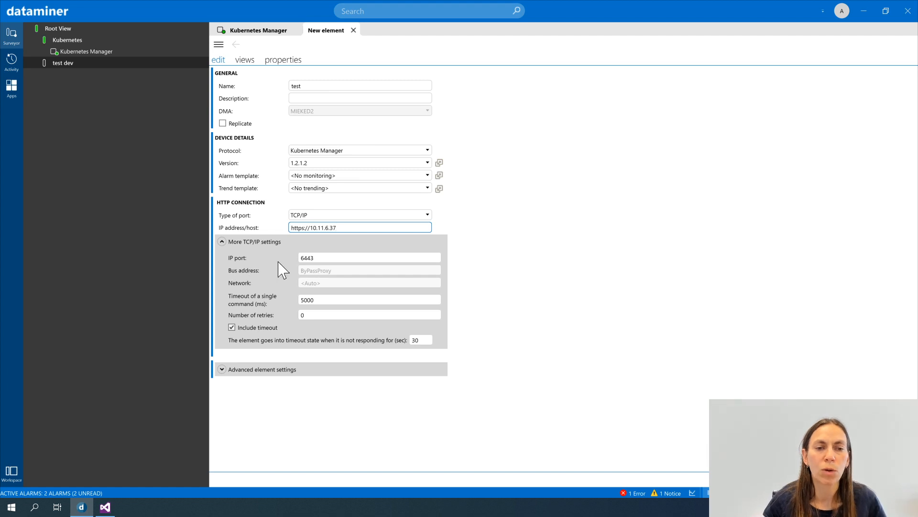
- Review the IP port, single-command timeout, number of retries and element timeout delay of the HTTP connection
{"action": "left_click", "coordinate": [302, 258]}
{"action": "key", "text": "Tab"}
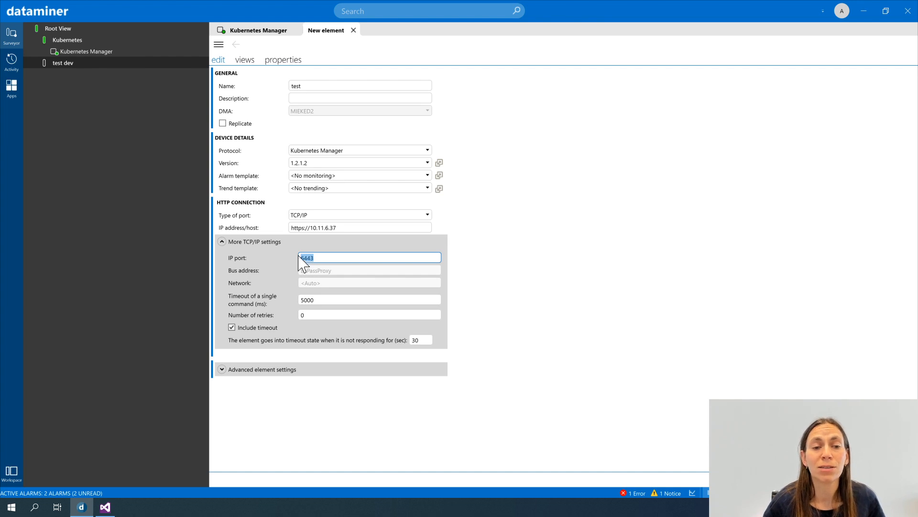
{"action": "left_click", "coordinate": [359, 258]}
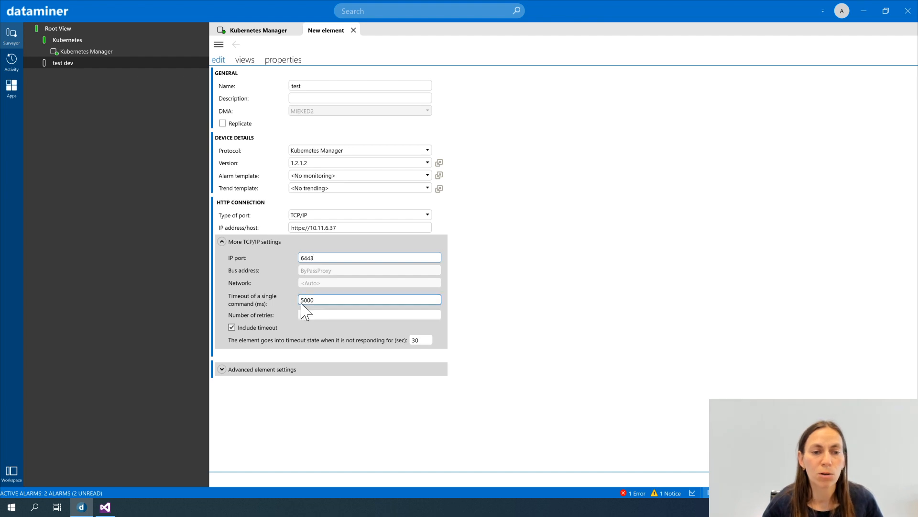
{"action": "key", "text": "Tab"}
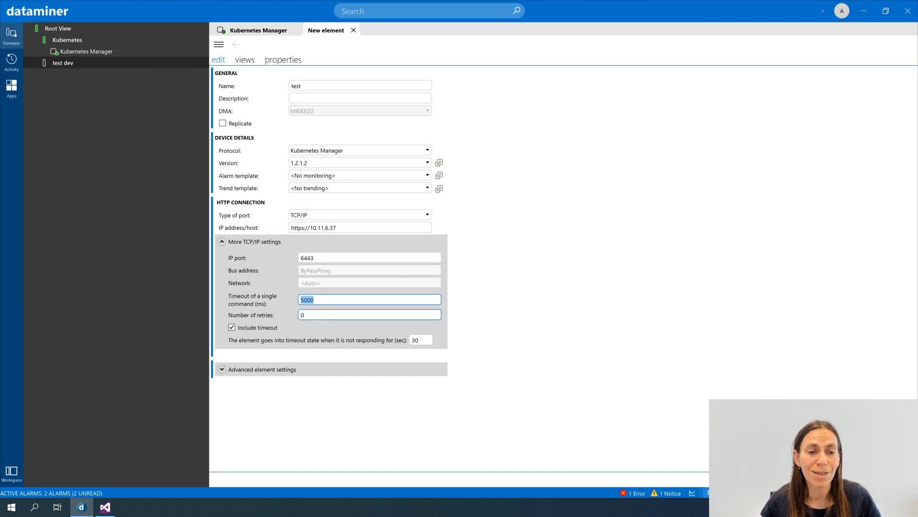
{"action": "left_click", "coordinate": [301, 316]}
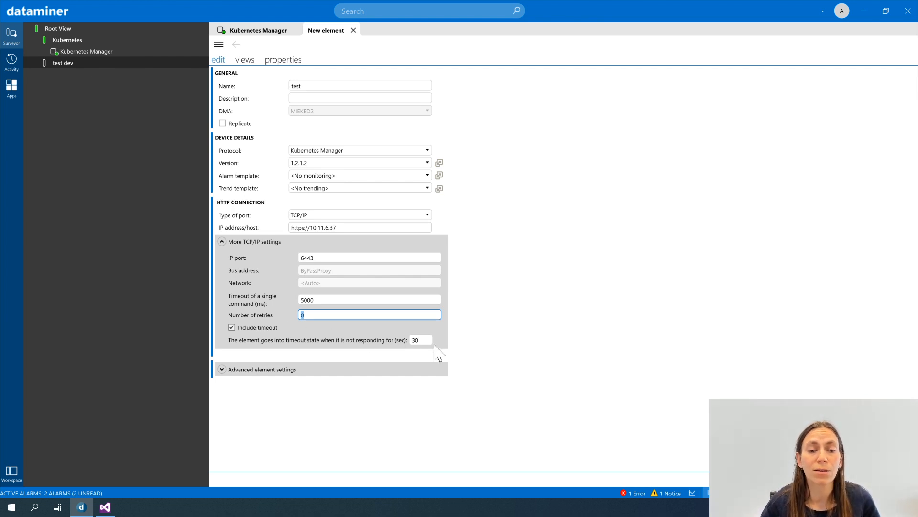
{"action": "left_click", "coordinate": [420, 340]}
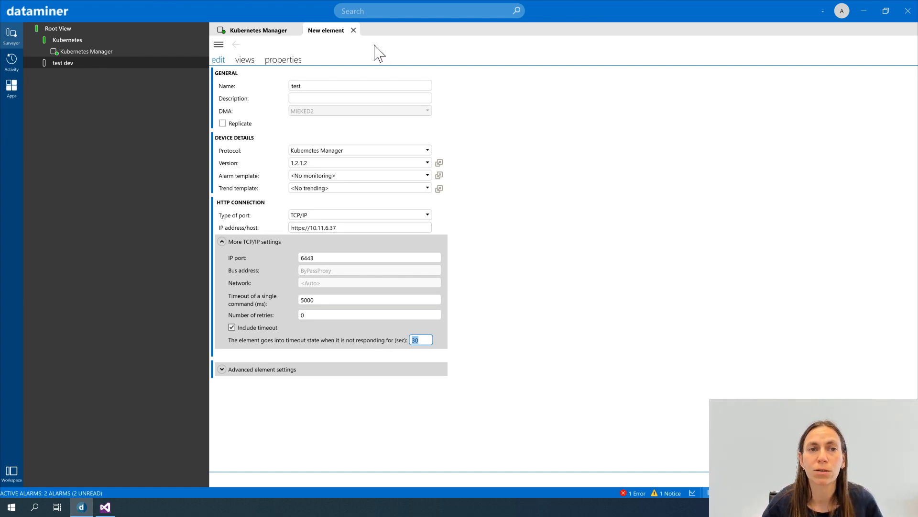
- Undock the new element card, narrow its window to reach the creation options, and create the element
{"action": "right_click", "coordinate": [327, 31]}
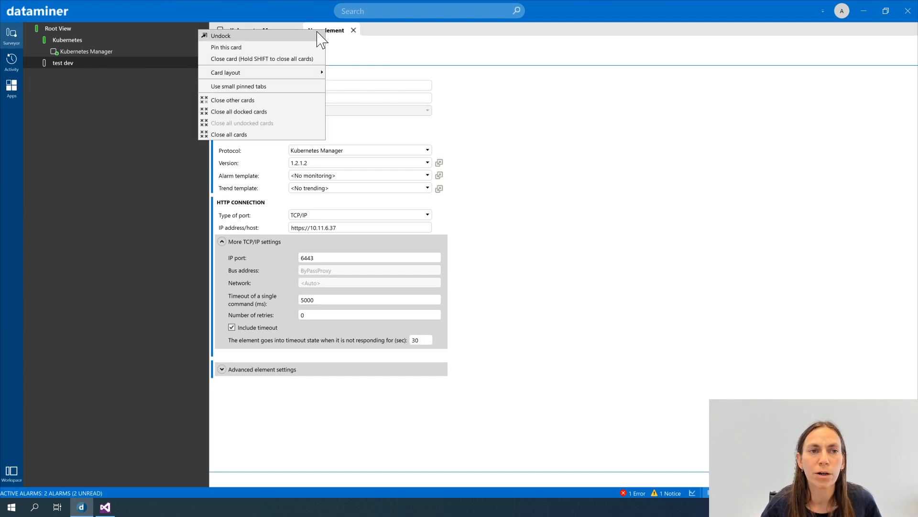
{"action": "left_click", "coordinate": [312, 32]}
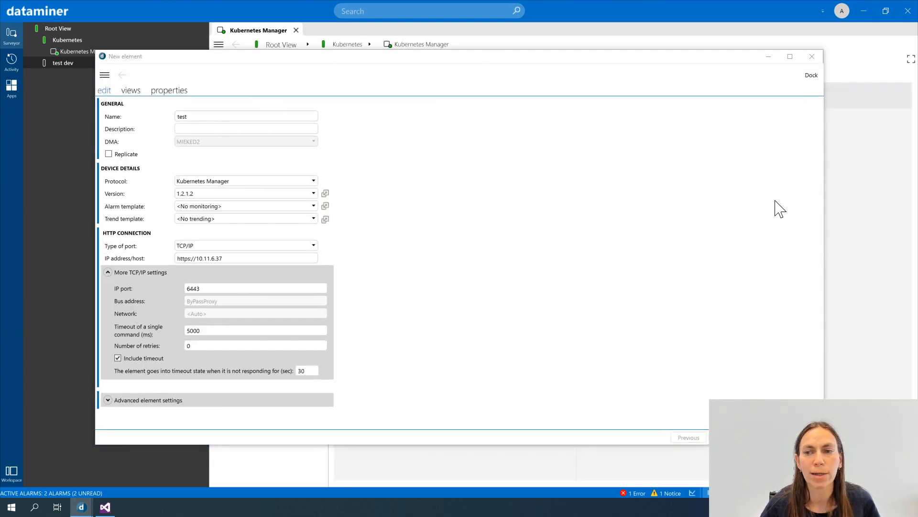
{"action": "left_click_drag", "start_coordinate": [825, 198], "coordinate": [460, 199]}
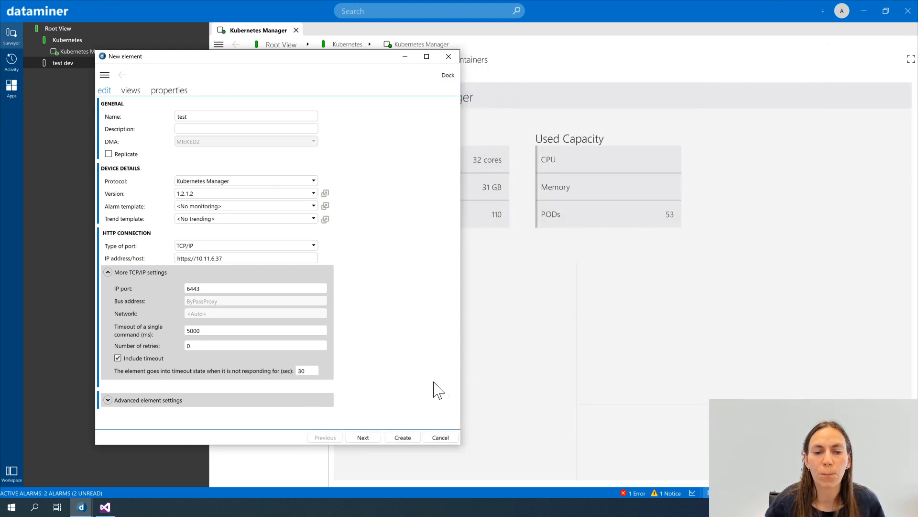
{"action": "left_click", "coordinate": [402, 438]}
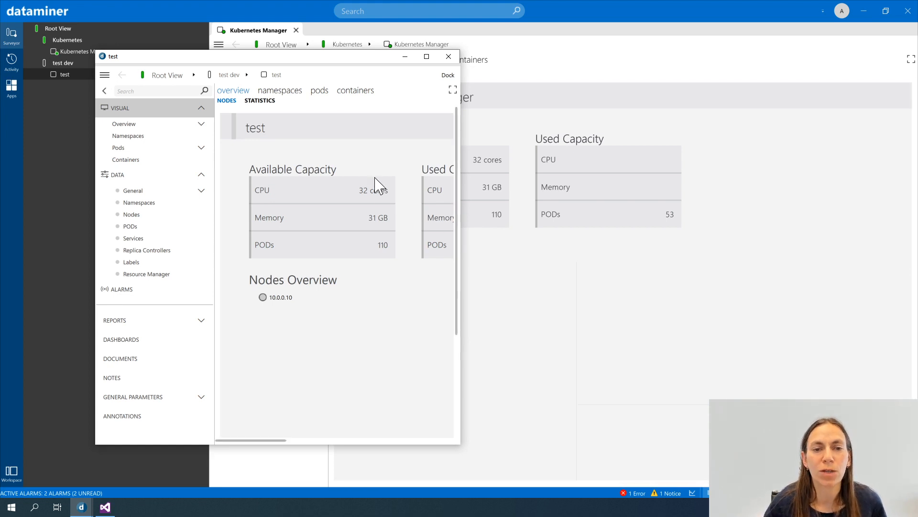
- Show the General data page of the test element and widen its window to read all parameters
{"action": "left_click", "coordinate": [140, 191]}
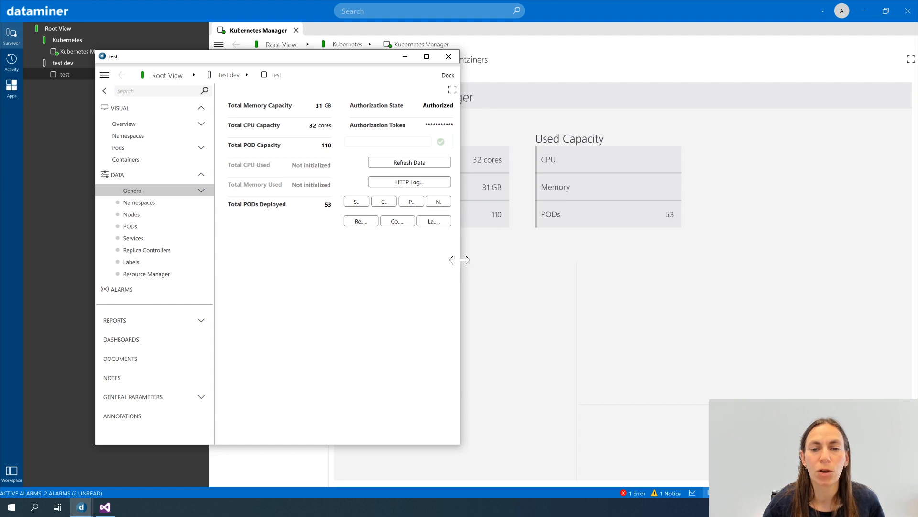
{"action": "left_click_drag", "start_coordinate": [460, 258], "coordinate": [675, 267]}
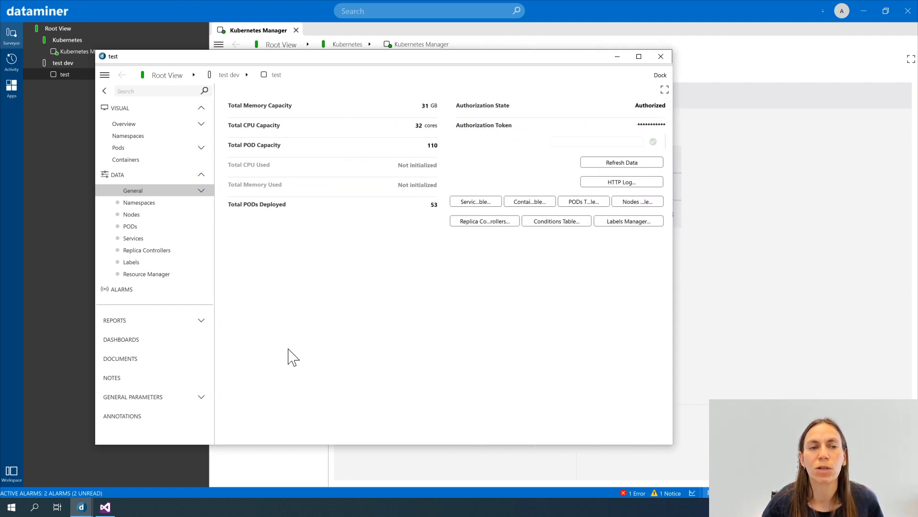